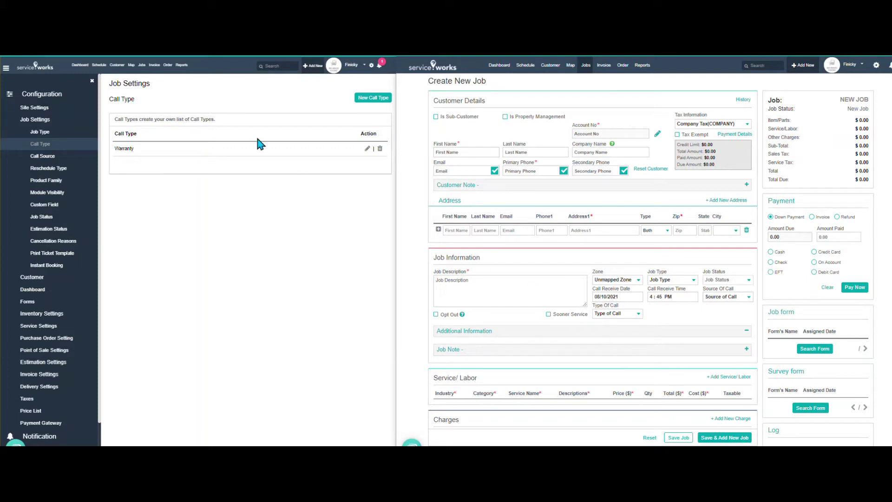
Check that Delivery and Service Call appear in Job Type settings and the new job's Job Type list
left_click(40, 132)
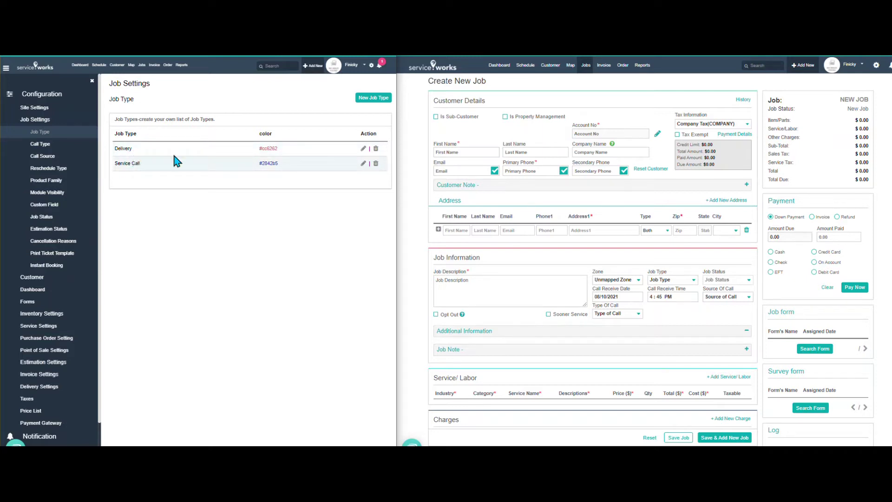
left_click(670, 281)
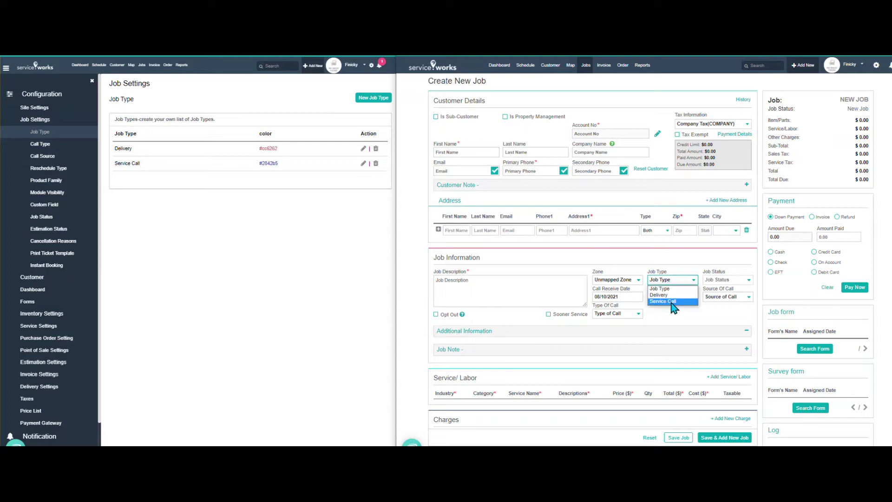
left_click(288, 251)
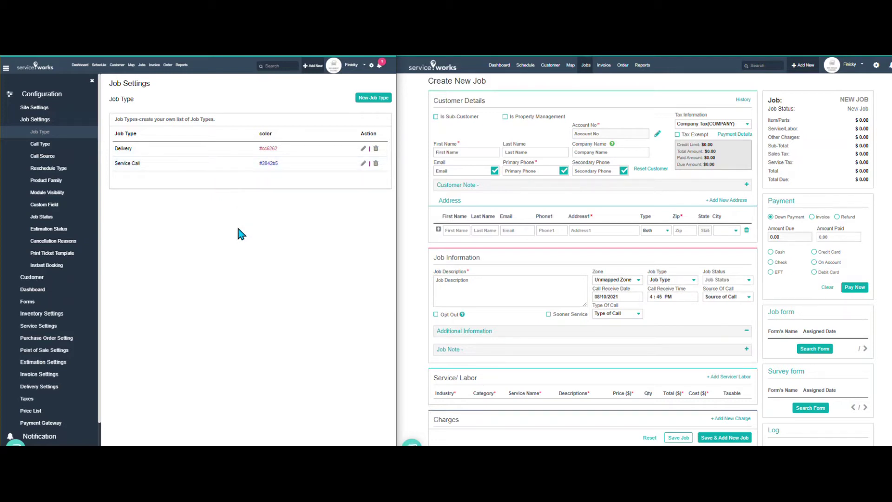
Confirm Warranty is listed in Call Type settings and offered in the new job's Type Of Call list
left_click(45, 146)
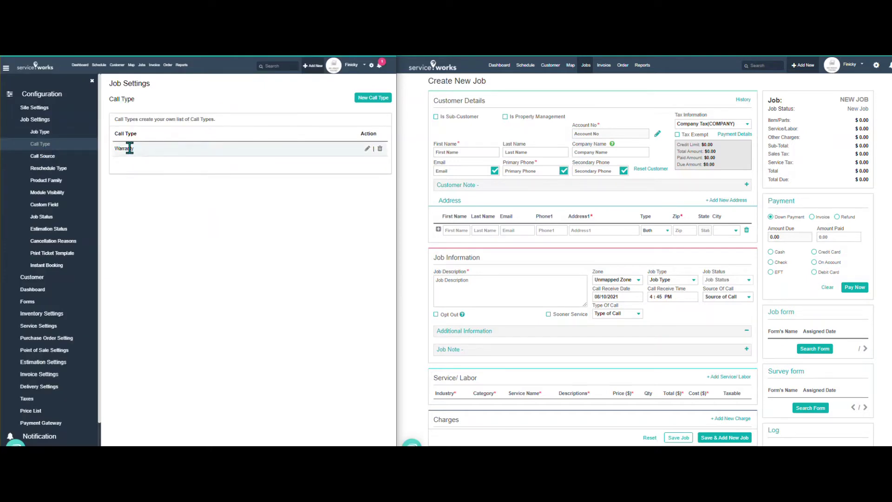
left_click(627, 311)
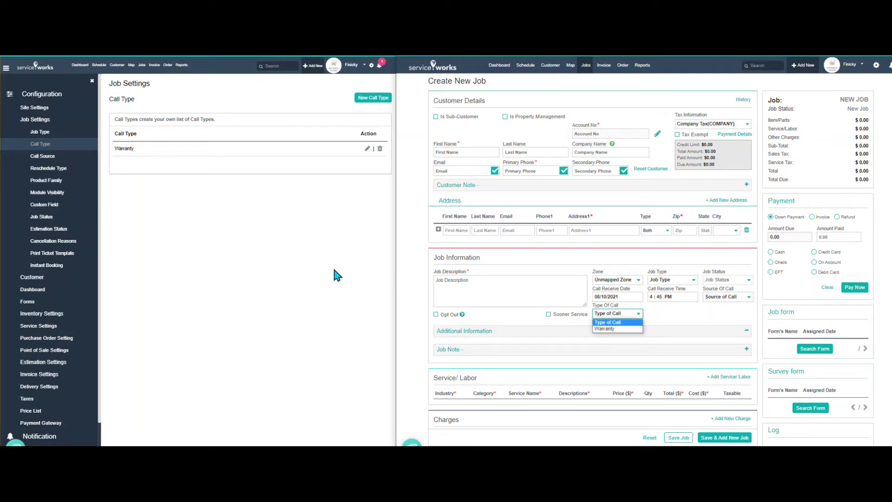
left_click(306, 244)
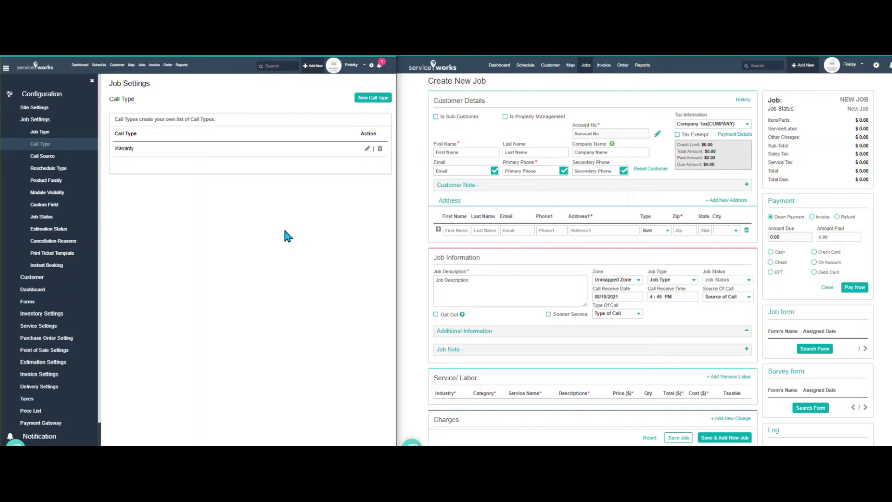
Confirm Newspaper Ad is listed in Call Source settings and offered in the new job's Source Of Call list
left_click(47, 156)
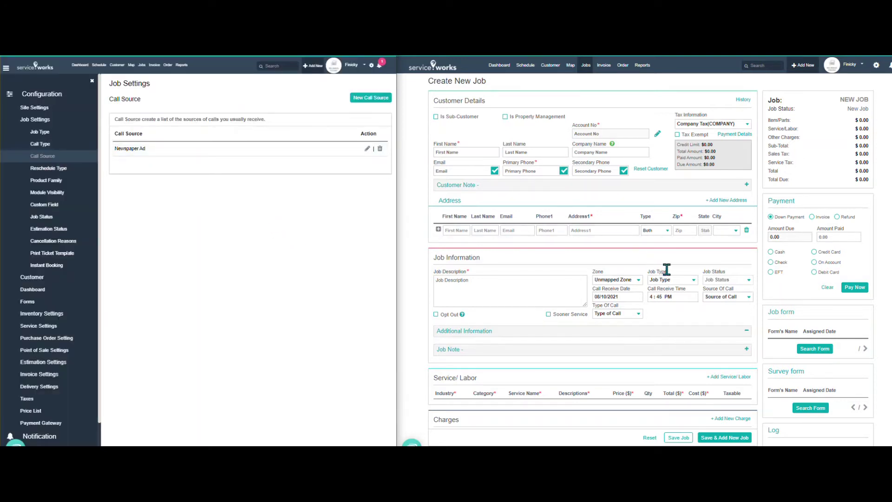
left_click(724, 297)
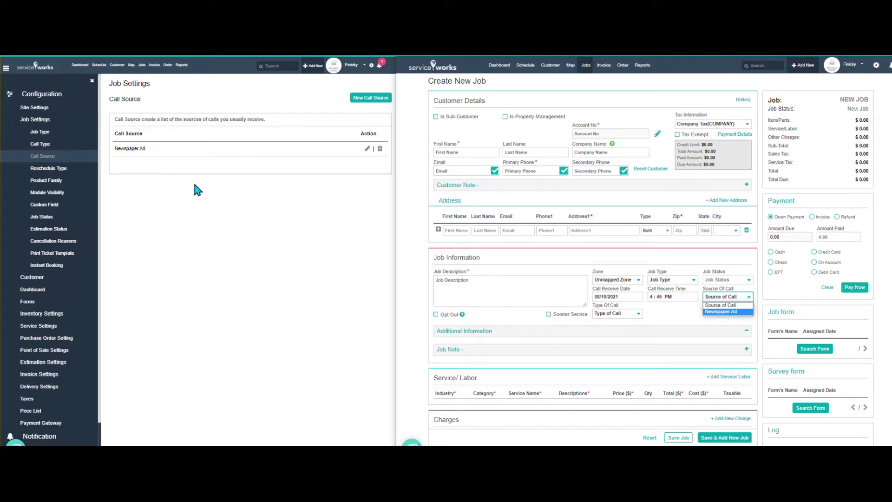
Show the Reschedule Type settings with Customer Not Home, and open an existing job's Schedule 1 reschedule form
left_click(212, 191)
left_click(65, 172)
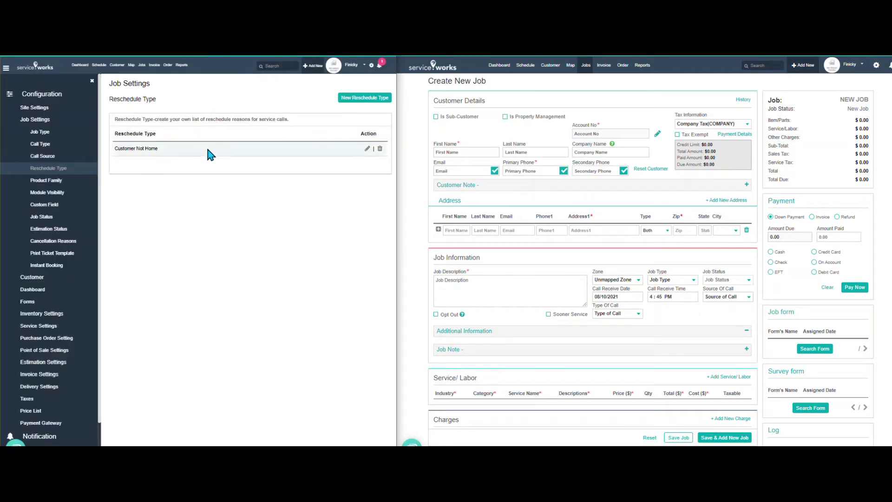
scroll(551, 257, "down", 1)
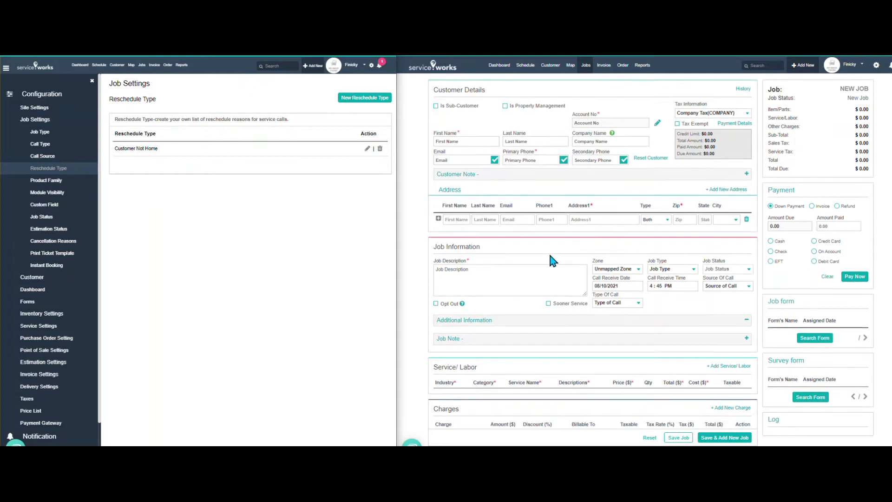
scroll(551, 256, "down", 5)
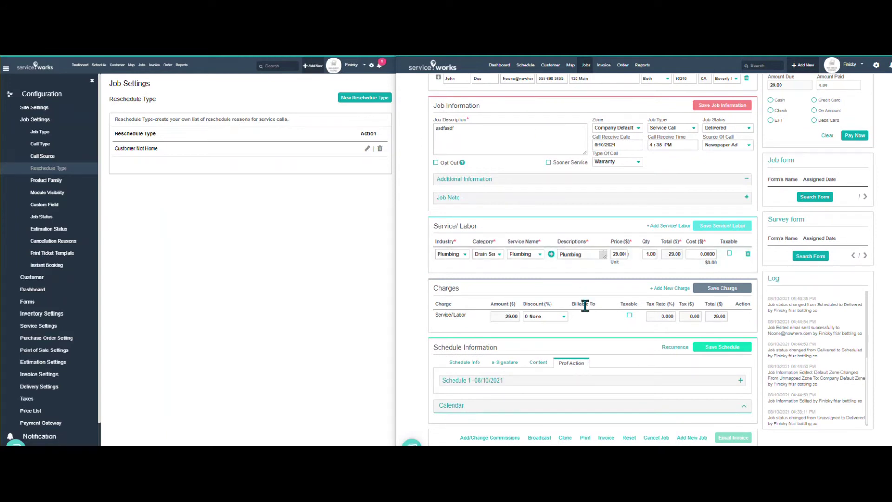
left_click(560, 381)
scroll(632, 339, "down", 2)
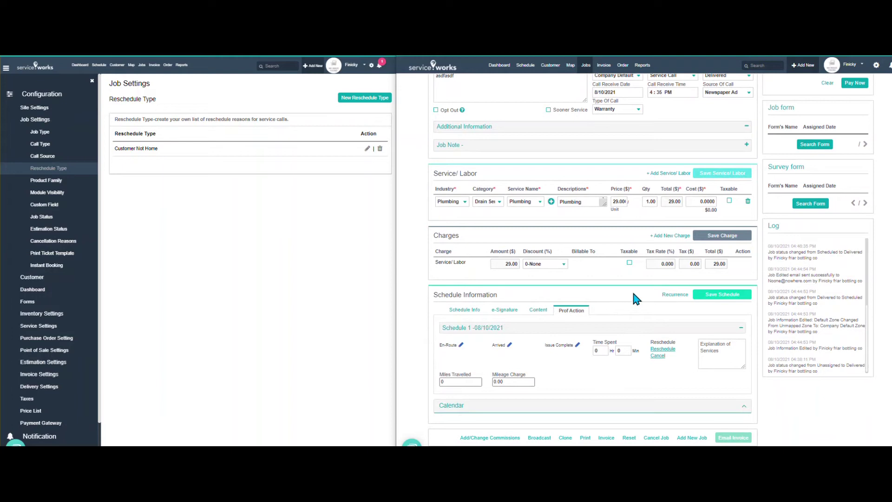
left_click(665, 350)
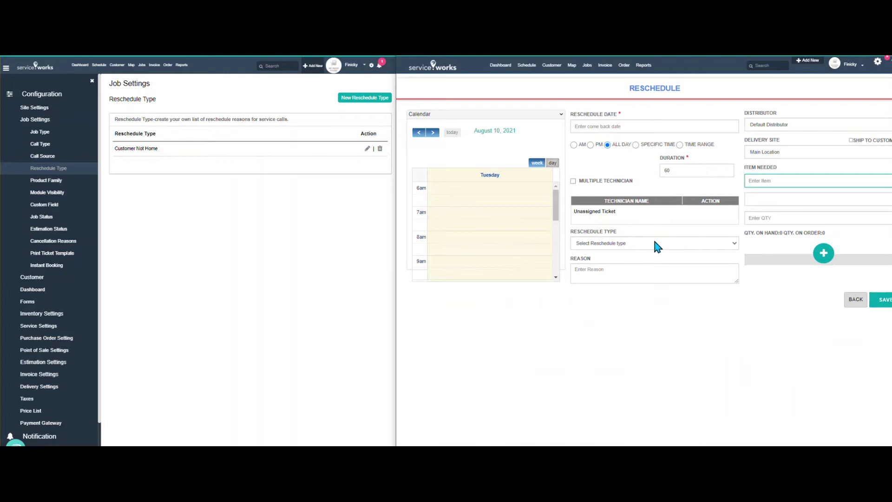
Confirm Customer Not Home is offered in the job's Reschedule Type dropdown
left_click(655, 242)
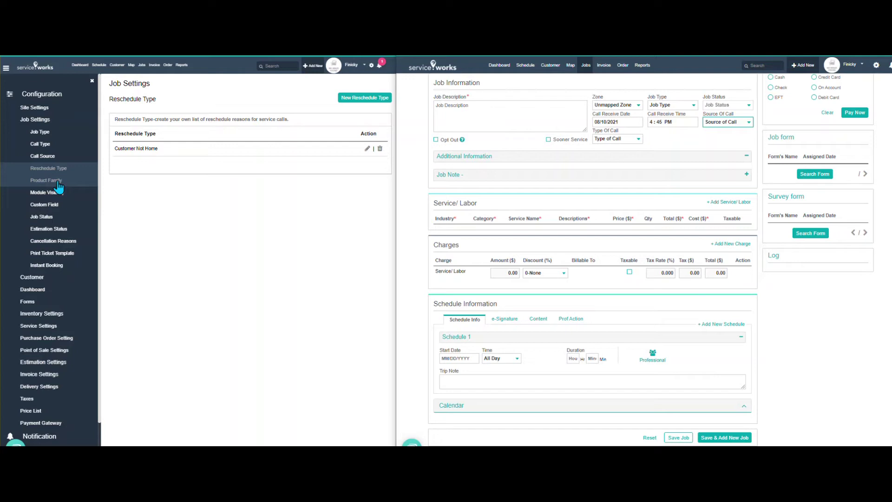
Save Module Visibility with Show Item/Show Product in New Job Page checked, then reload the job form
left_click(50, 194)
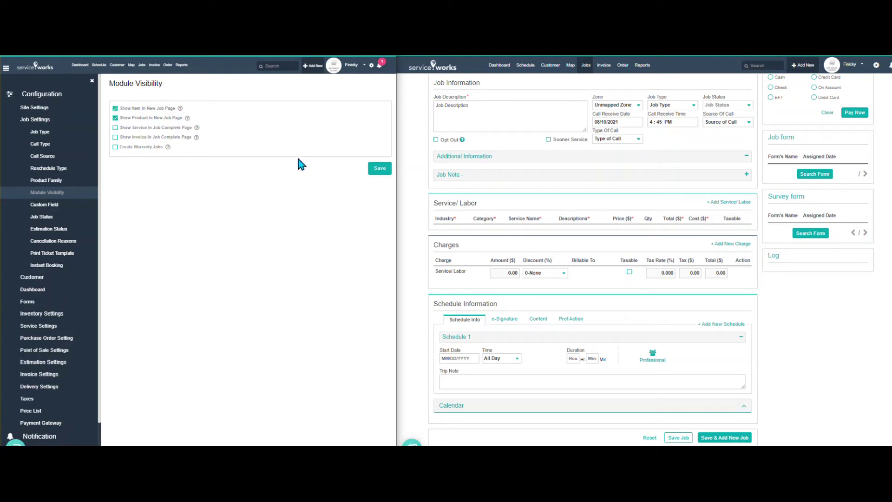
left_click(379, 173)
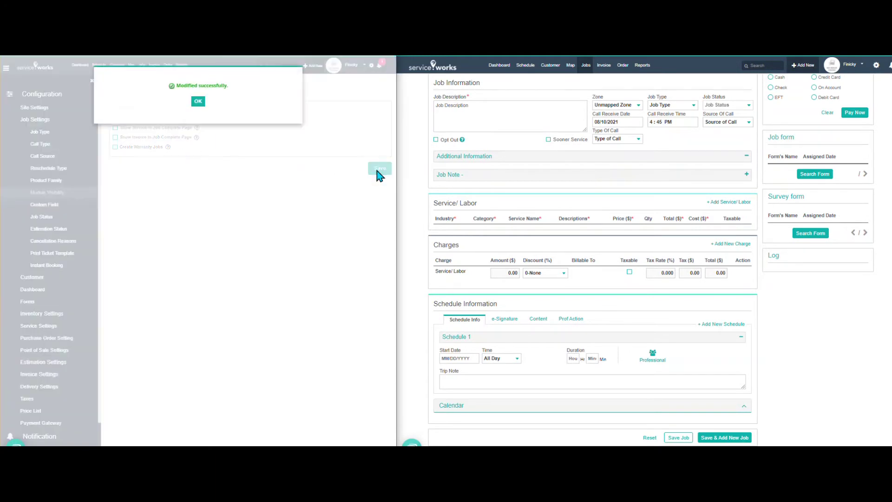
left_click(201, 105)
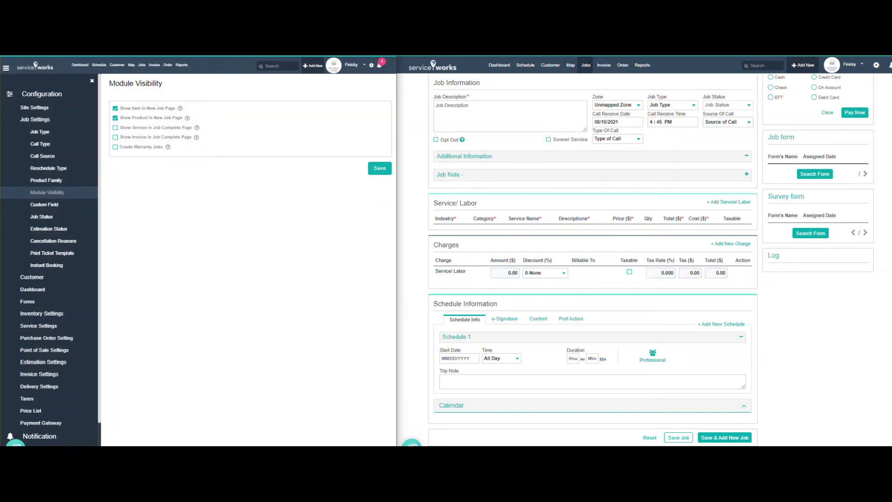
key("F5")
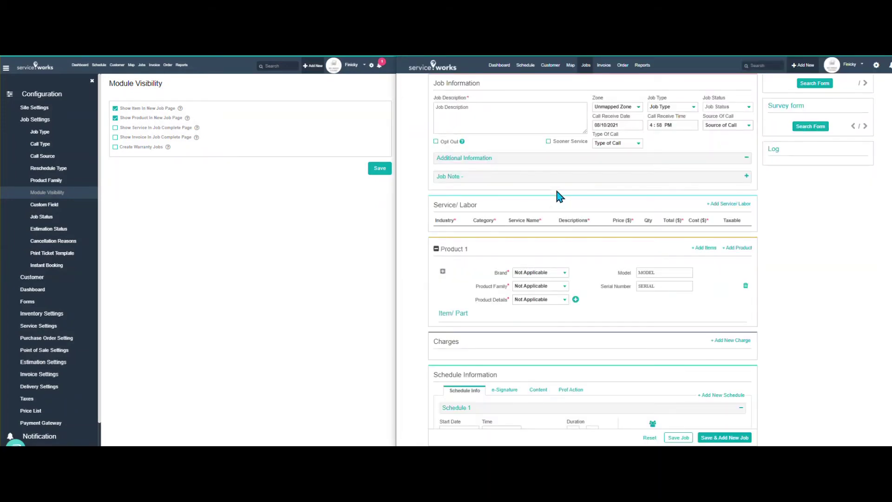
scroll(583, 287, "down", 2)
scroll(580, 281, "down", 5)
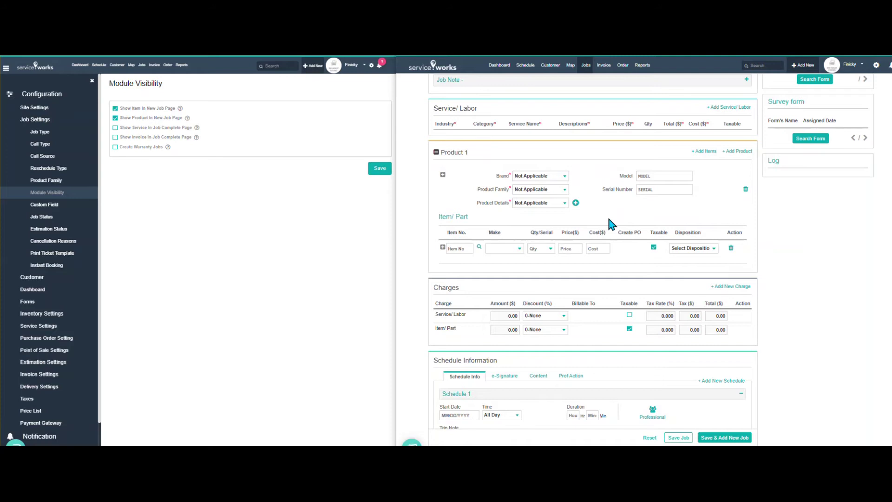
scroll(610, 222, "down", 1)
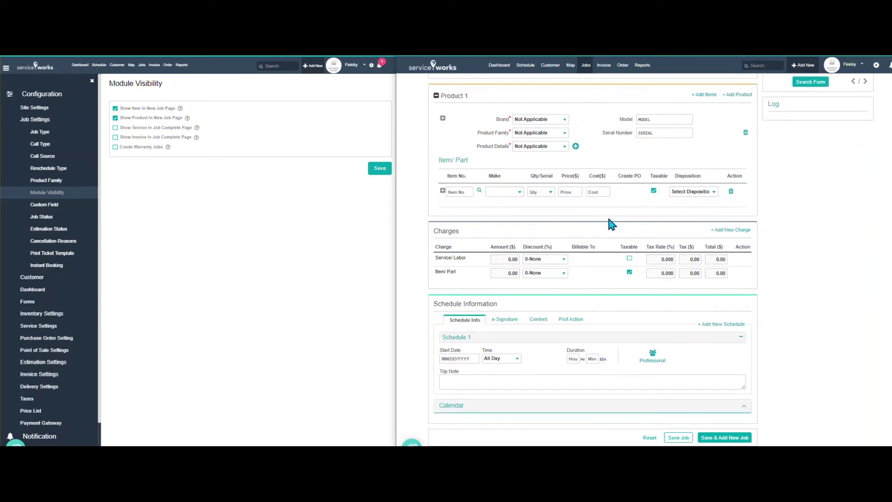
scroll(608, 220, "up", 2)
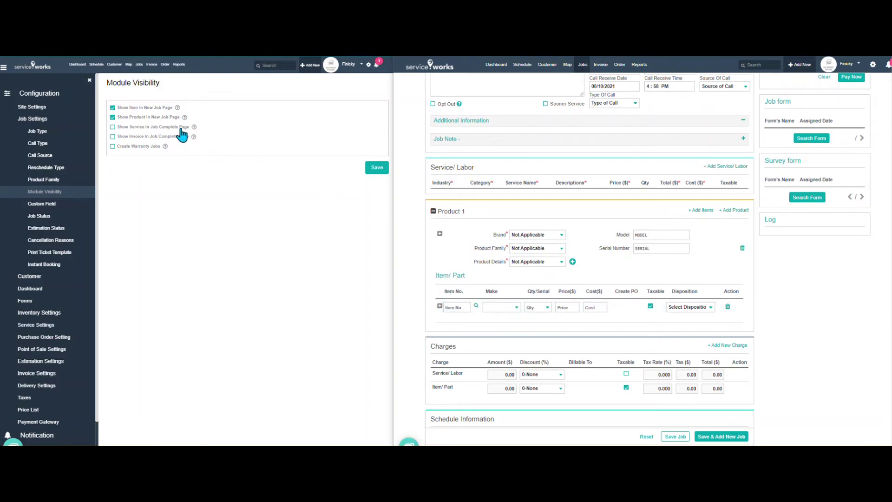
Uncheck Show Item/Show Product in New Job Page, save Module Visibility, and reload the job form
mouse_move(194, 128)
left_click(113, 108)
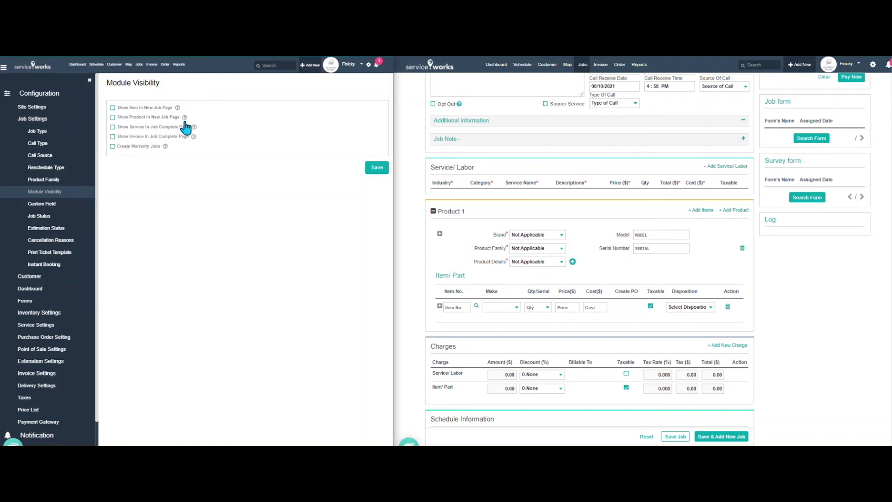
left_click(371, 171)
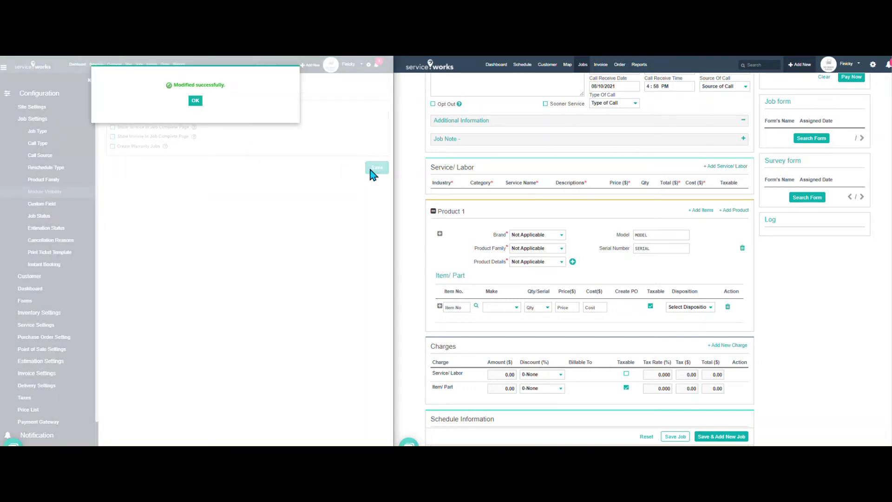
left_click(195, 101)
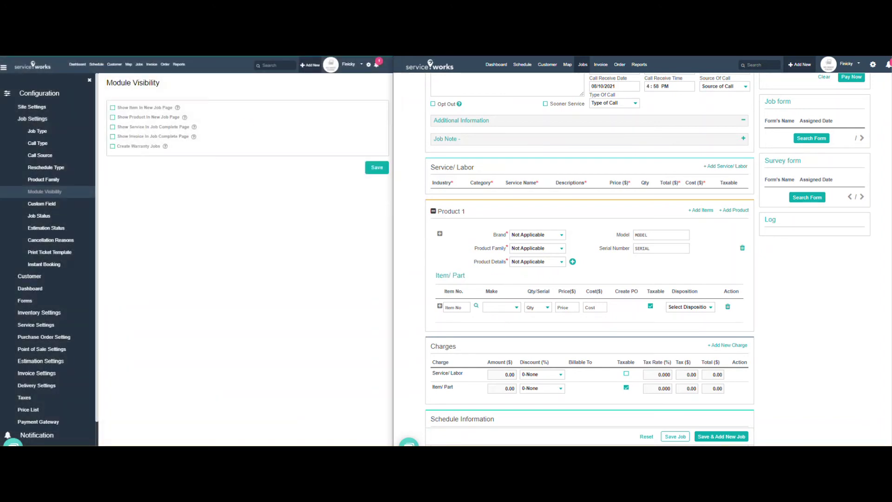
key("F5")
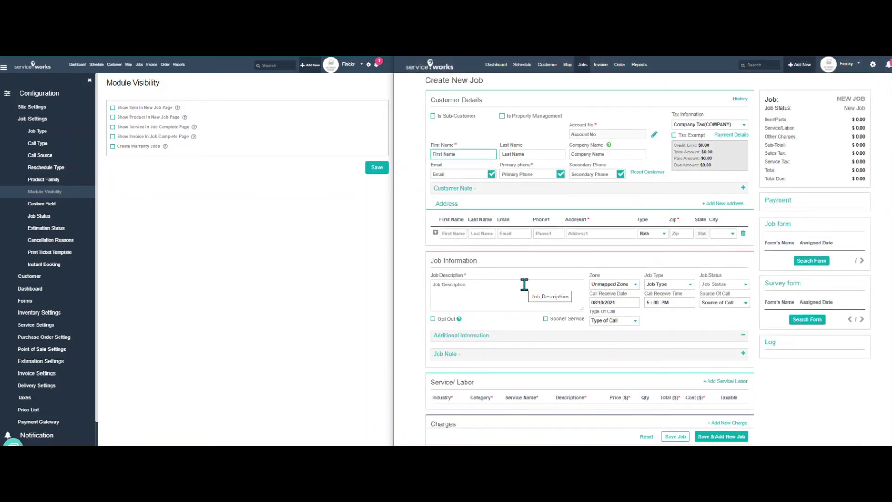
Verify the reloaded job form lacks Product 1 and Item/Part sections, then view Custom Field settings
scroll(524, 286, "down", 2)
scroll(528, 290, "down", 2)
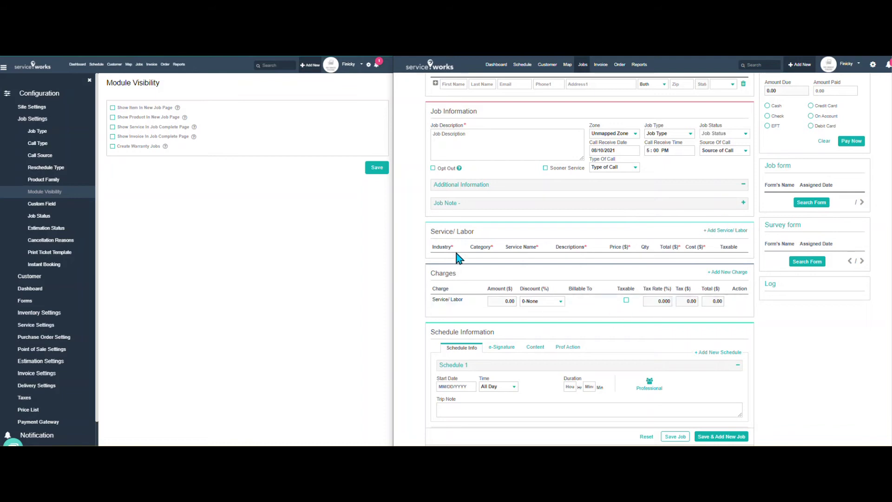
left_click(52, 207)
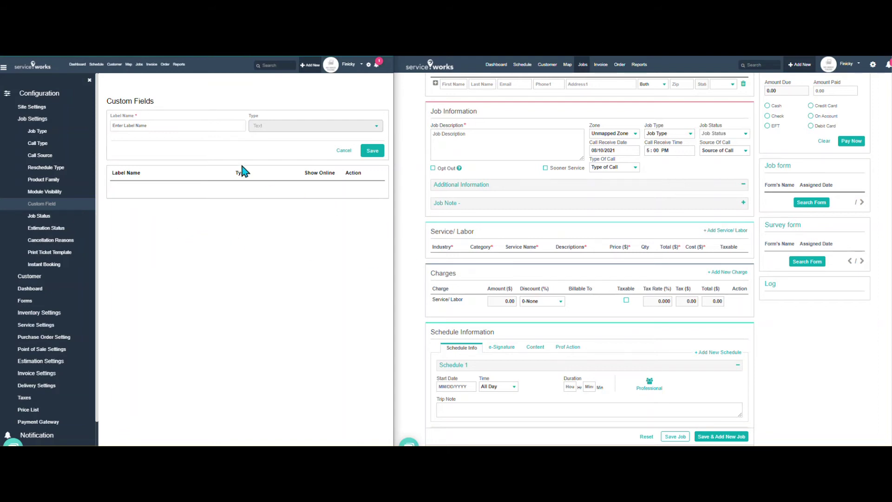
Add a text job custom field labelled 'custom field Number 1' and reload Create New Job to show it
left_click(161, 126)
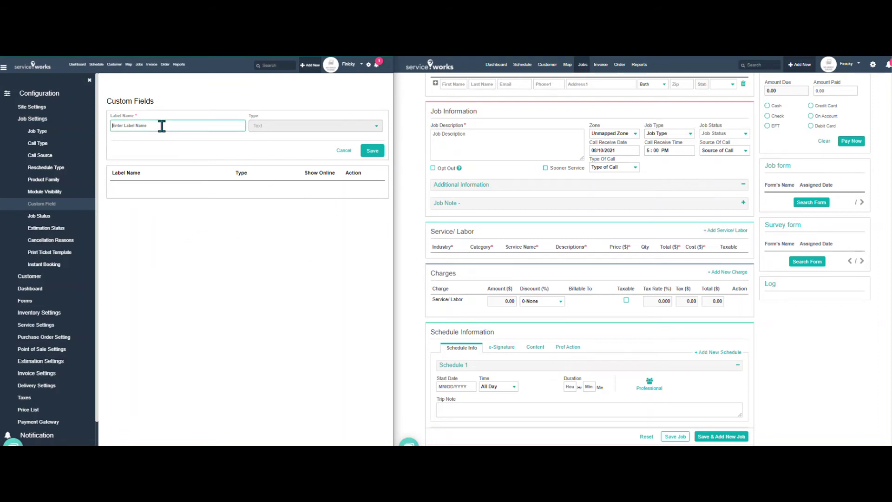
type("dustom field Number 1")
left_click(377, 155)
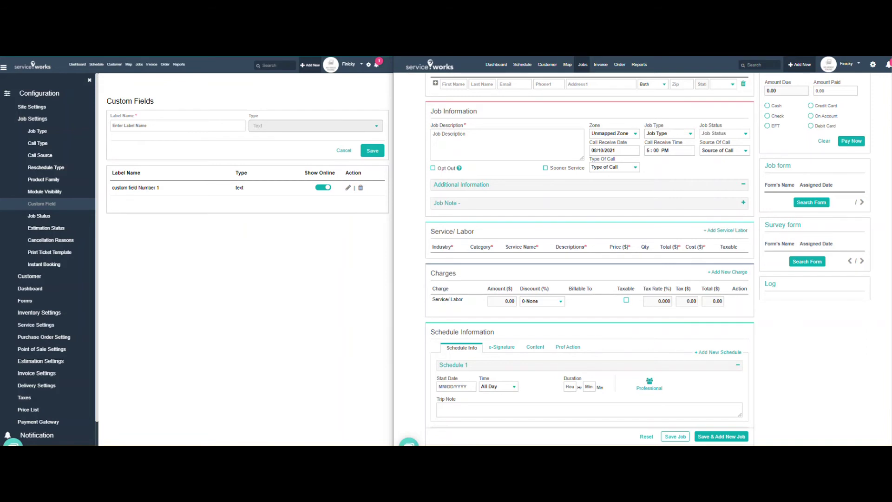
key("F5")
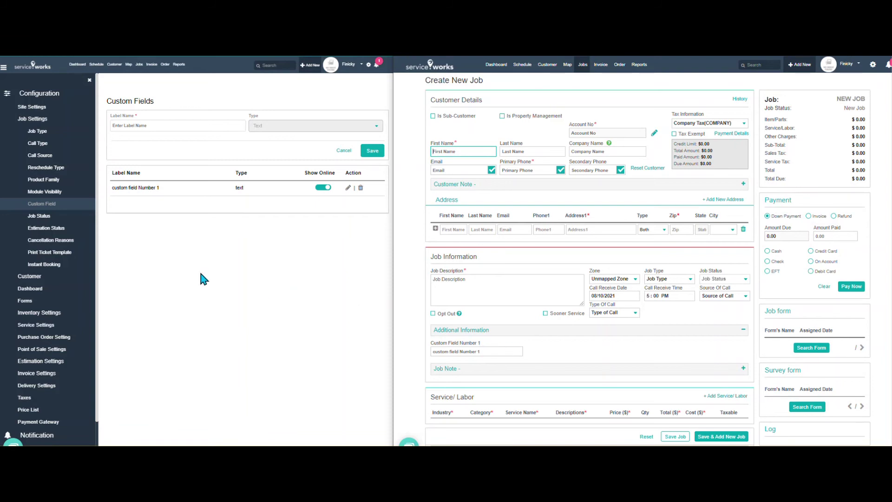
Review the job statuses (Unassigned, Scheduled, On Hold, Delivered, In Prep), then expand the Customer group
left_click(42, 216)
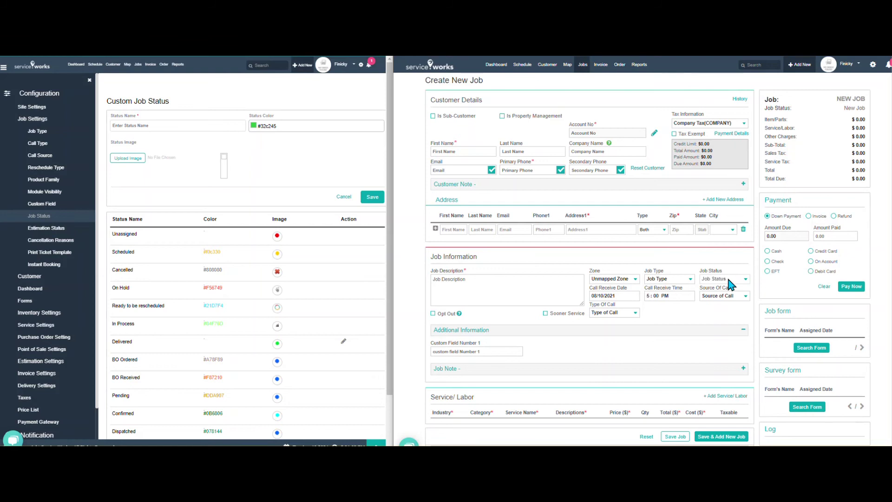
scroll(307, 275, "down", 2)
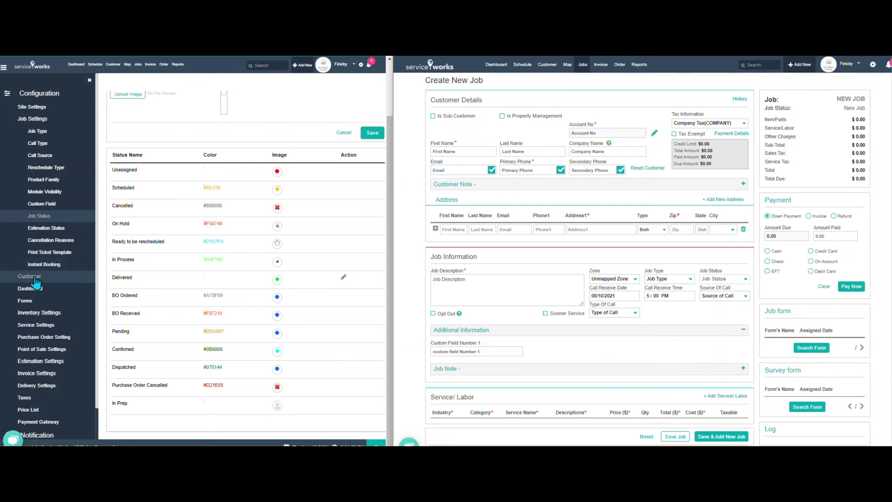
left_click(34, 277)
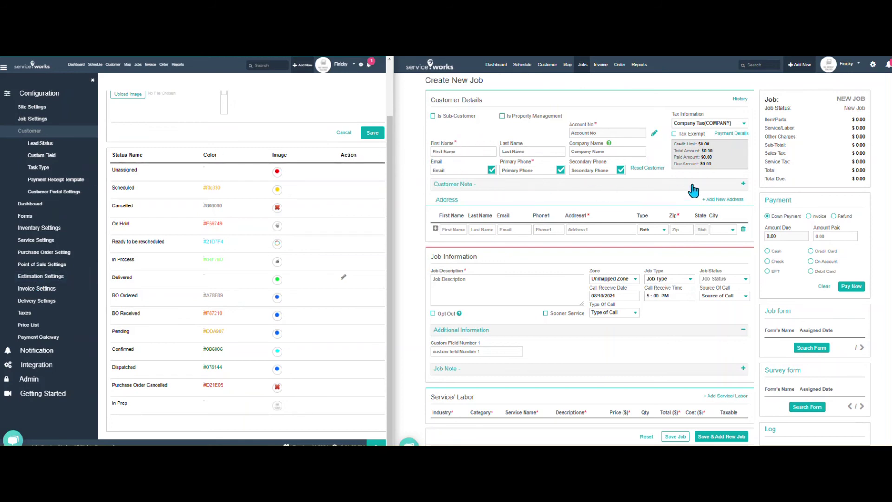
Show Lead Status settings with Open and Converted / Qualified, and open the Customers list
left_click(41, 144)
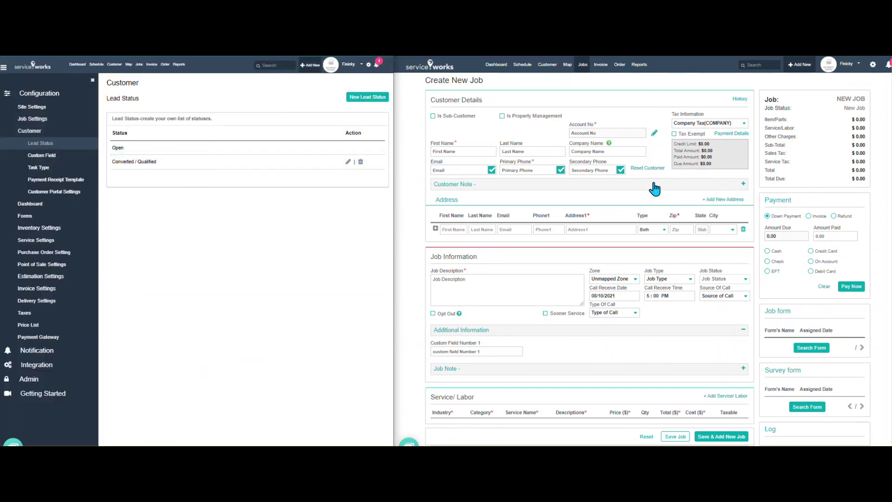
left_click(548, 64)
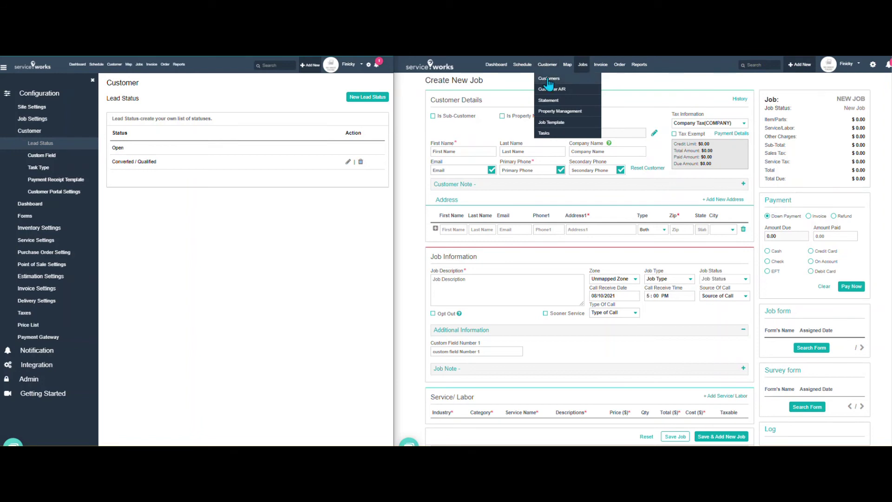
left_click(548, 80)
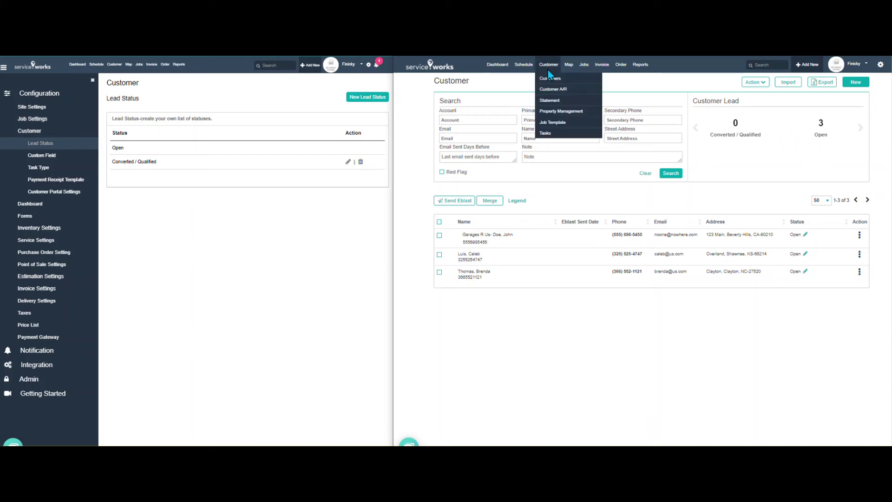
mouse_move(582, 65)
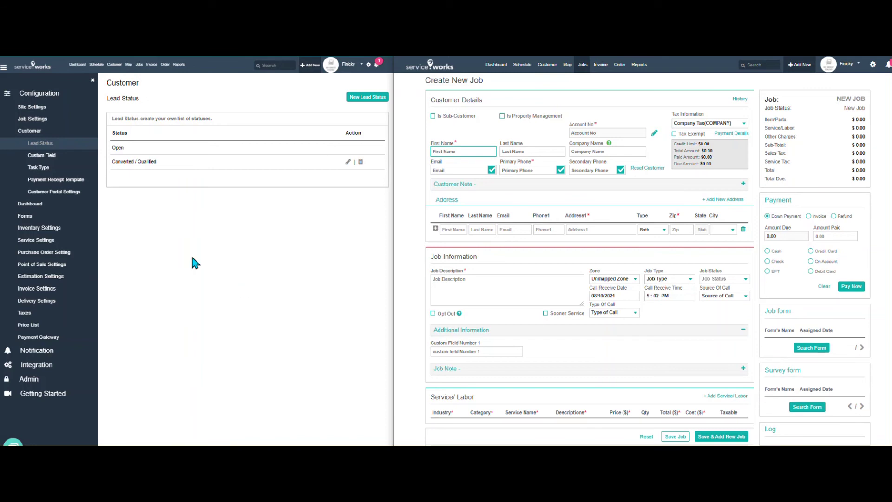
Create a DropDown customer custom field labelled 'Jenry Customs Fields' and save it
left_click(52, 157)
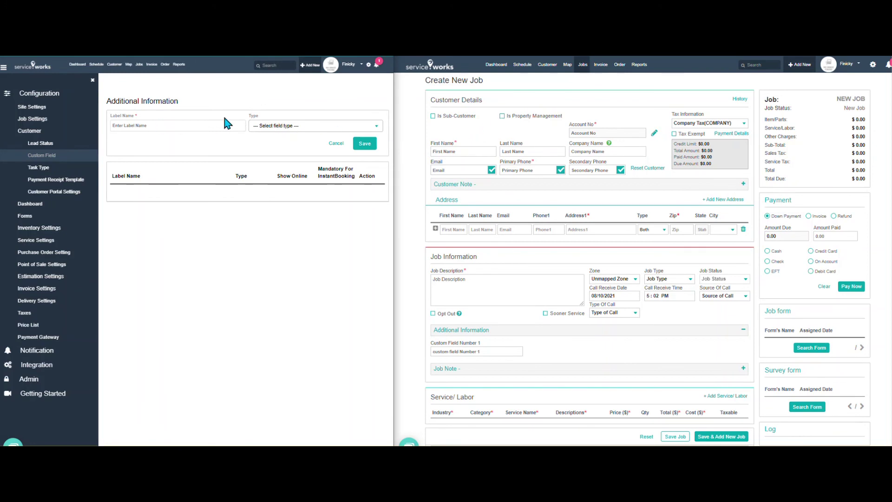
left_click(215, 126)
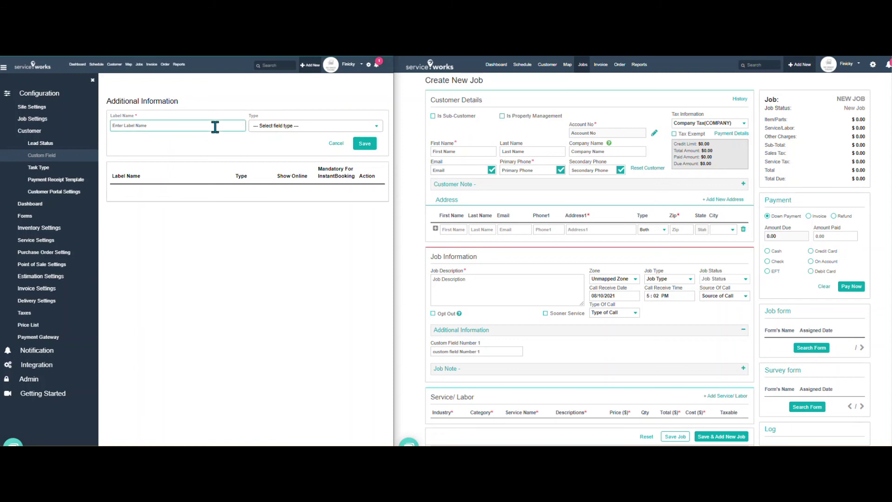
type("Jenry Cust")
type("oms Fields")
left_click(278, 126)
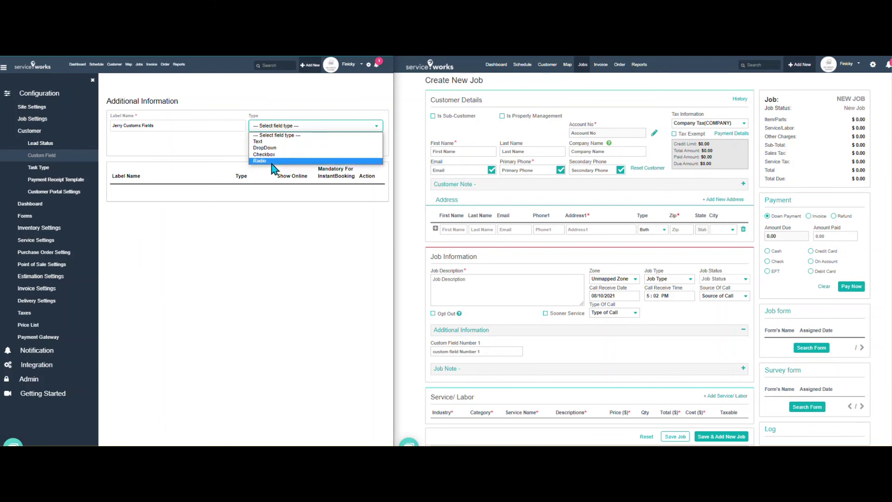
left_click(278, 148)
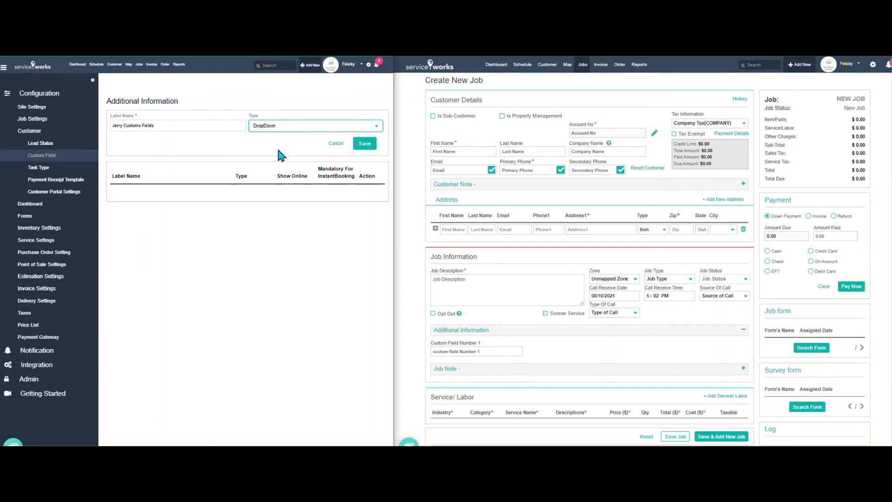
left_click(364, 144)
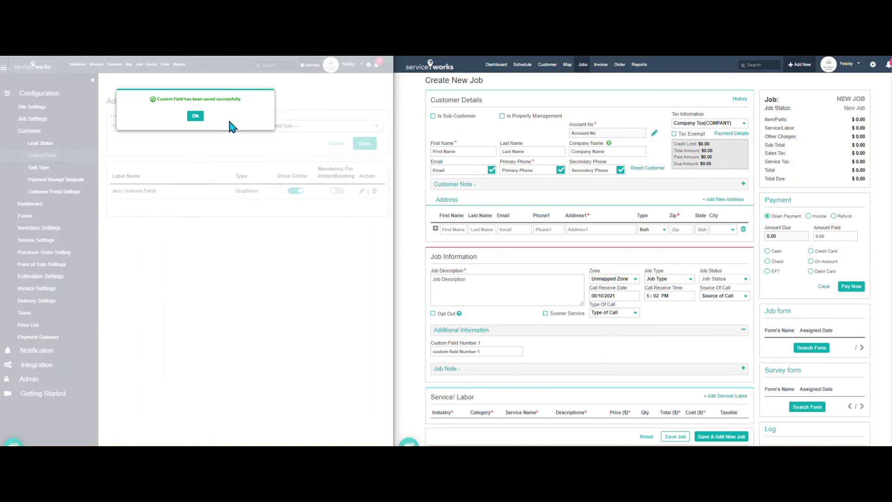
left_click(196, 116)
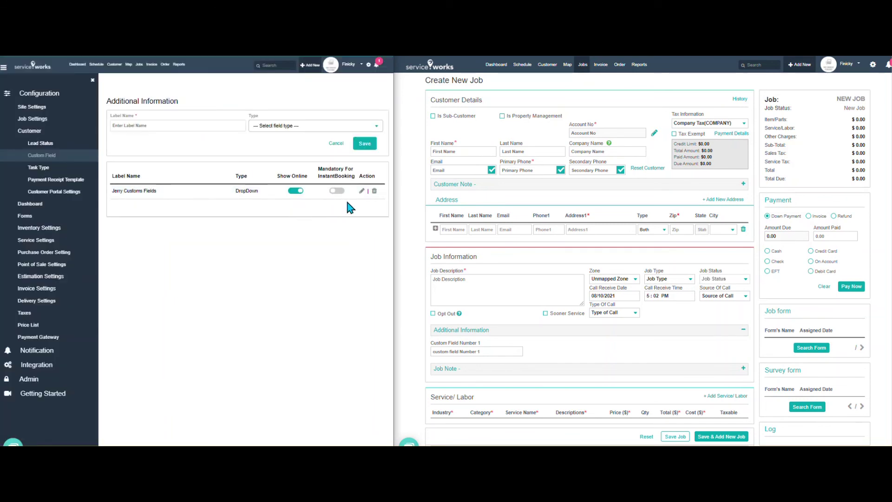
Add the options 'leave keys at door' and 'Leave keys on counter' to the new dropdown field
left_click(362, 191)
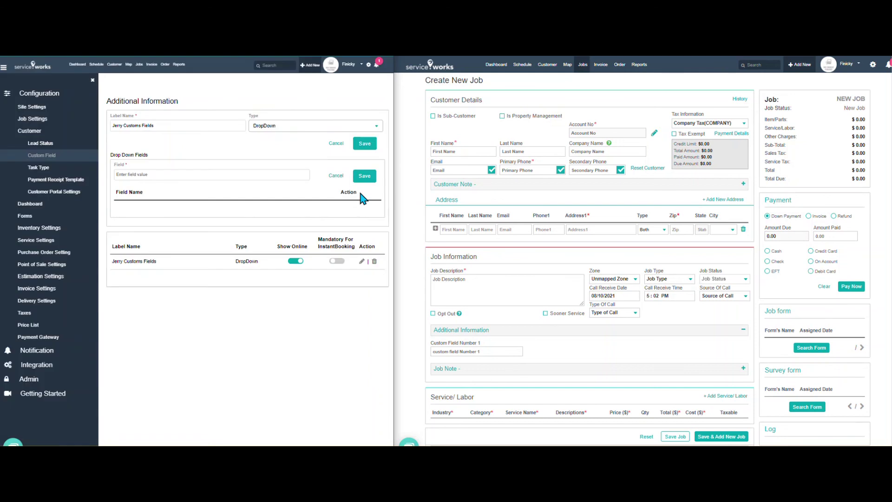
left_click(223, 177)
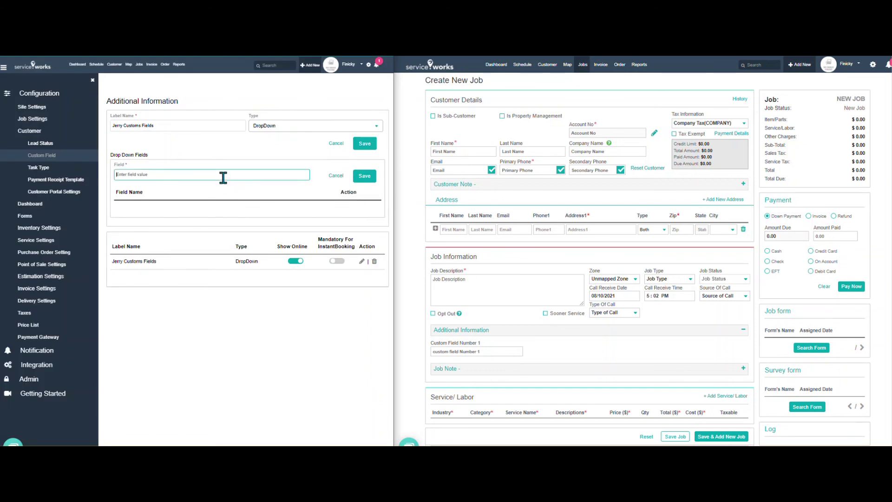
type("leave keys at door")
left_click(364, 176)
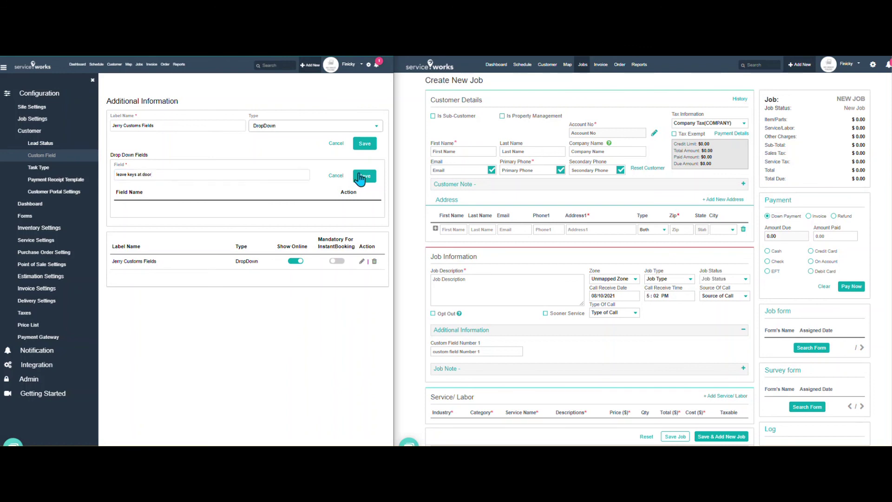
left_click(195, 115)
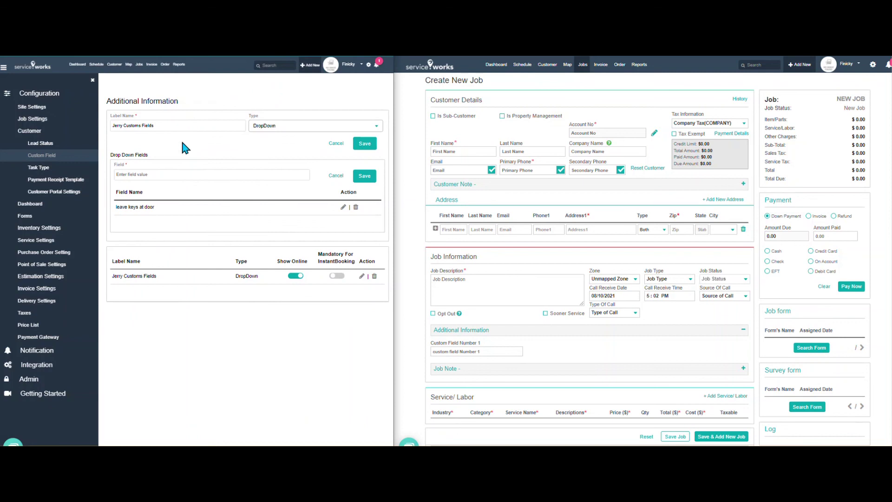
left_click(159, 176)
type("LEav")
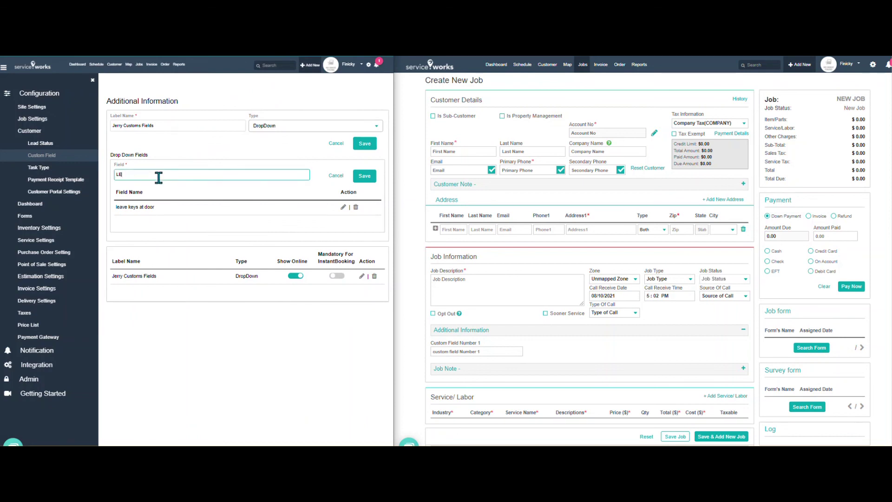
key("BackSpace")
type("eave keys on counter")
left_click(365, 176)
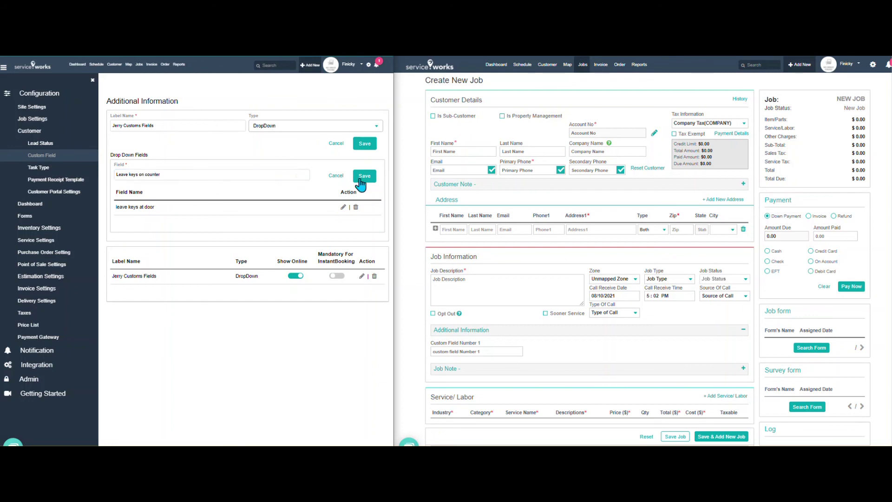
left_click(193, 115)
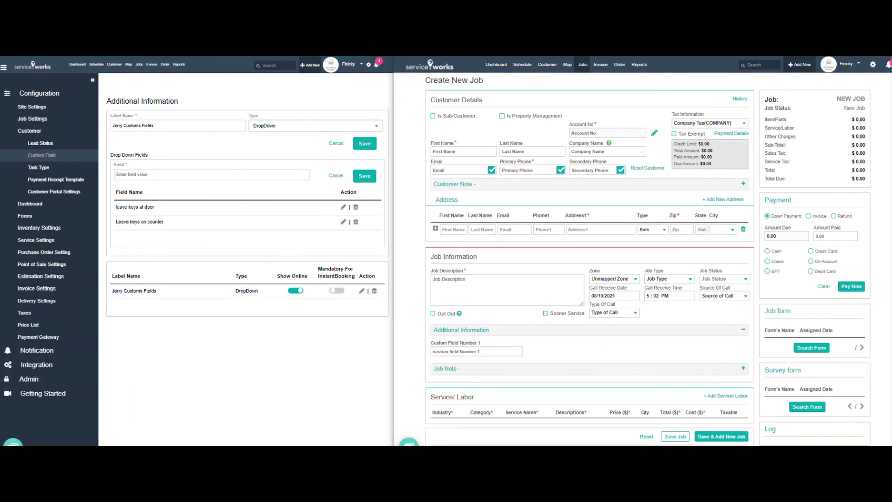
Reload Create New Job and confirm the new customer dropdown offers both key options
left_click(460, 152)
key("F5")
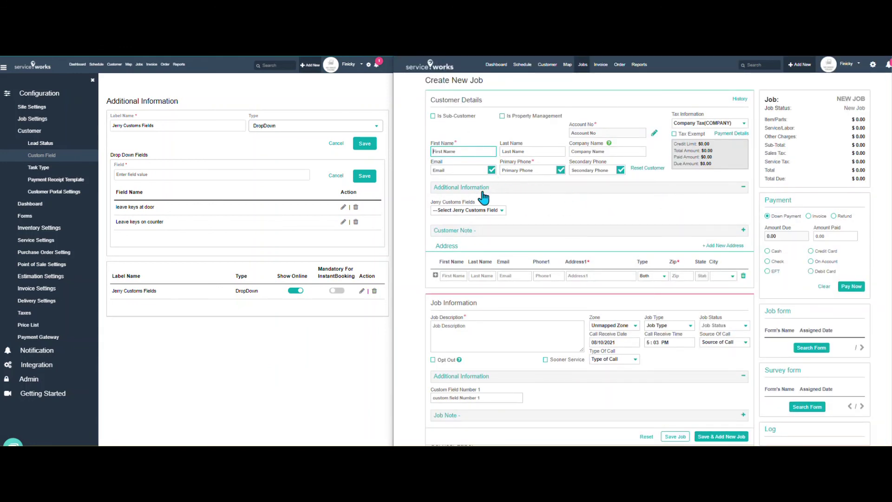
left_click(503, 213)
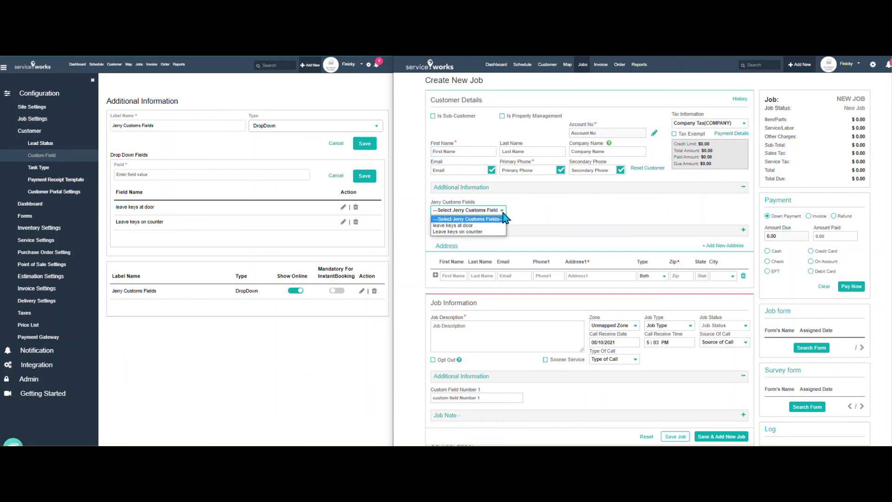
left_click(523, 208)
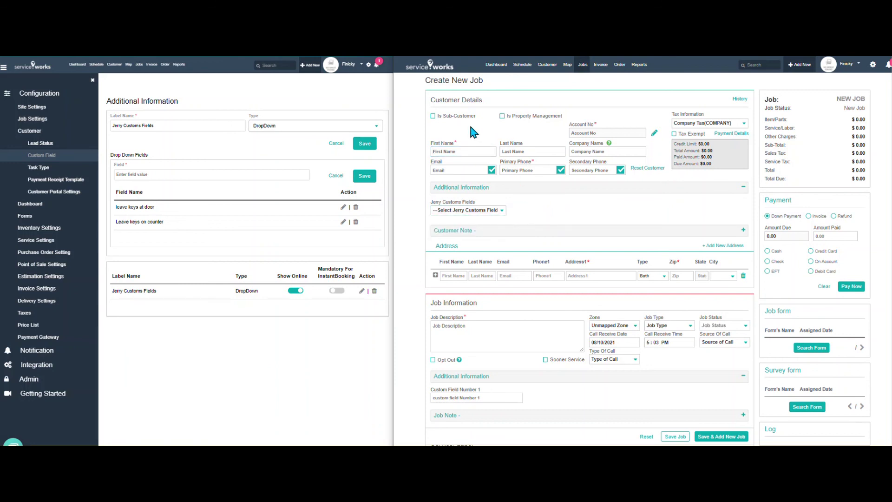